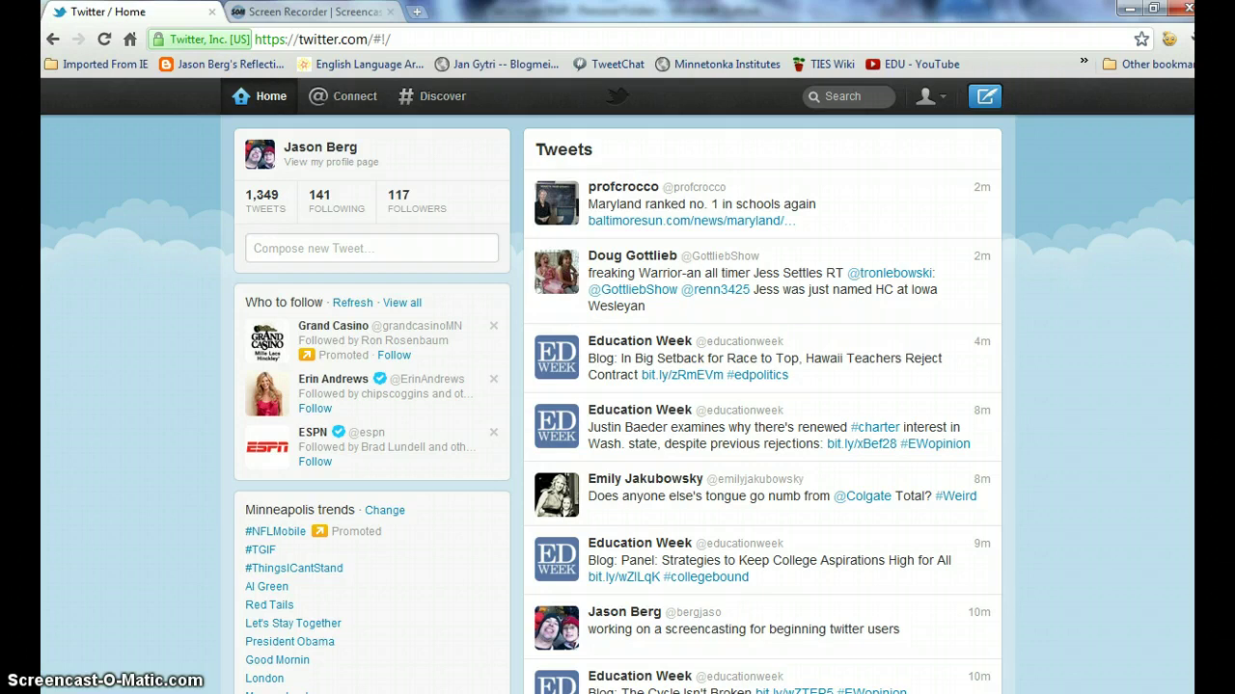
Compose and post a new tweet reading "right now i am screencasting this for potential users"
click(273, 102)
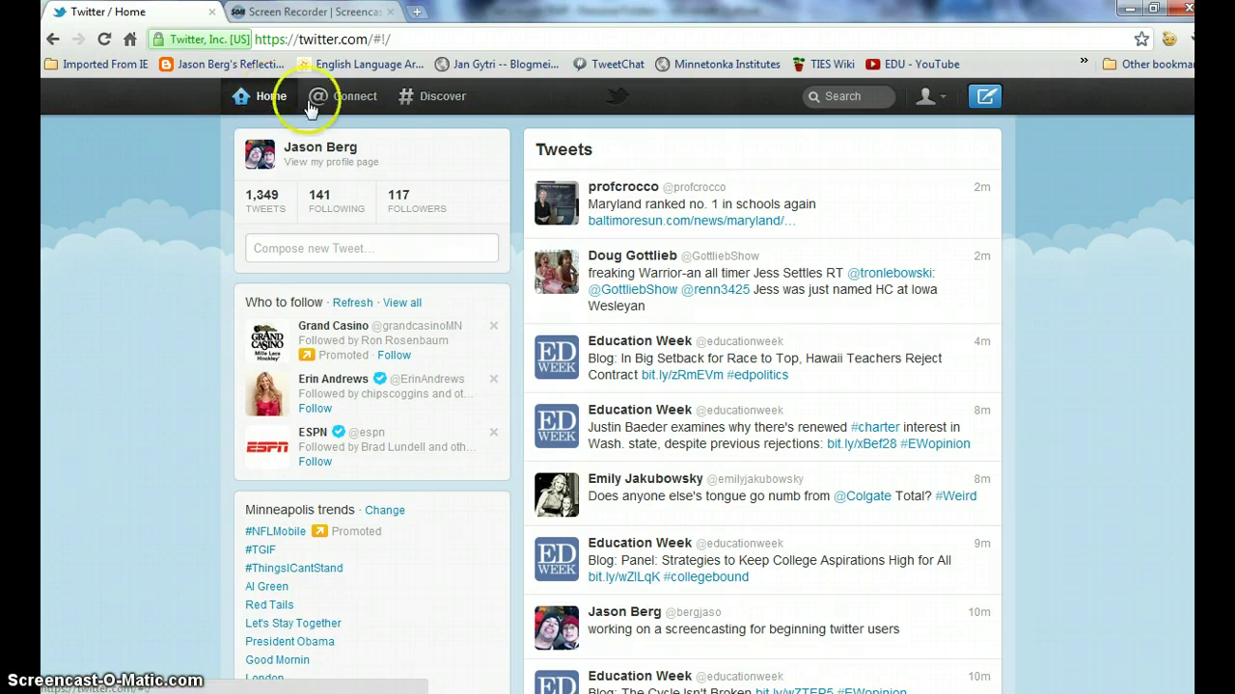
click(984, 102)
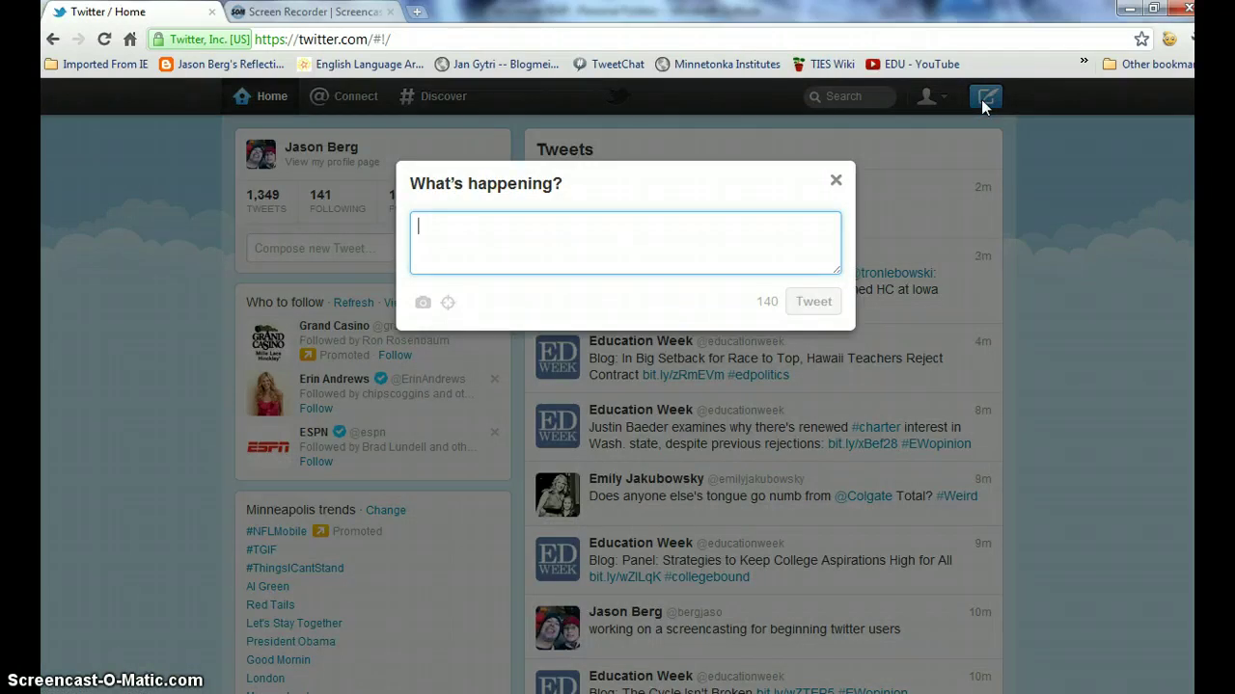
text(right now i am)
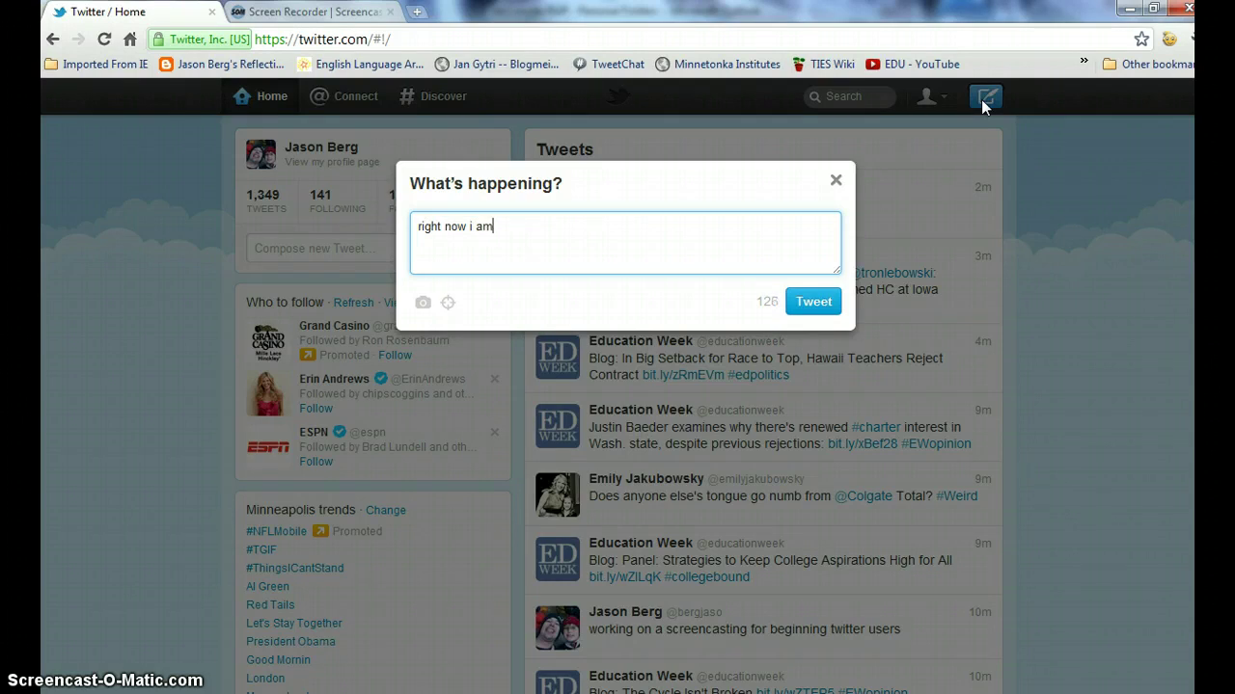
text( screencasting this f)
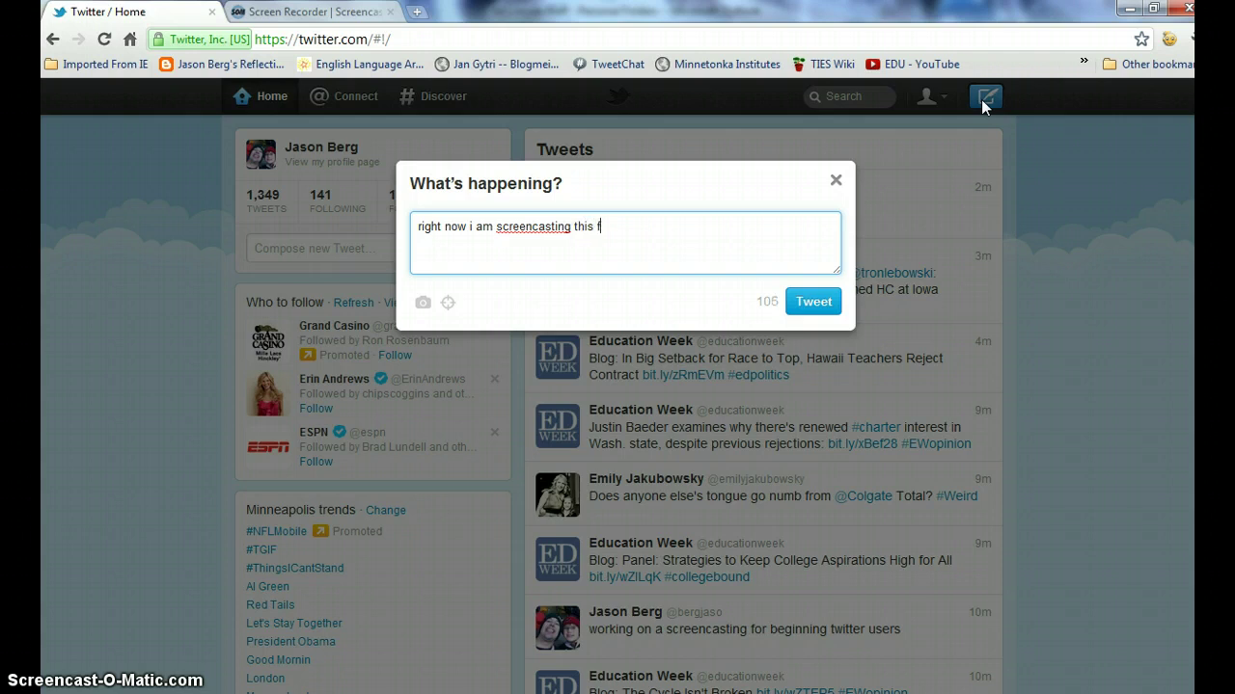
text(or potential users)
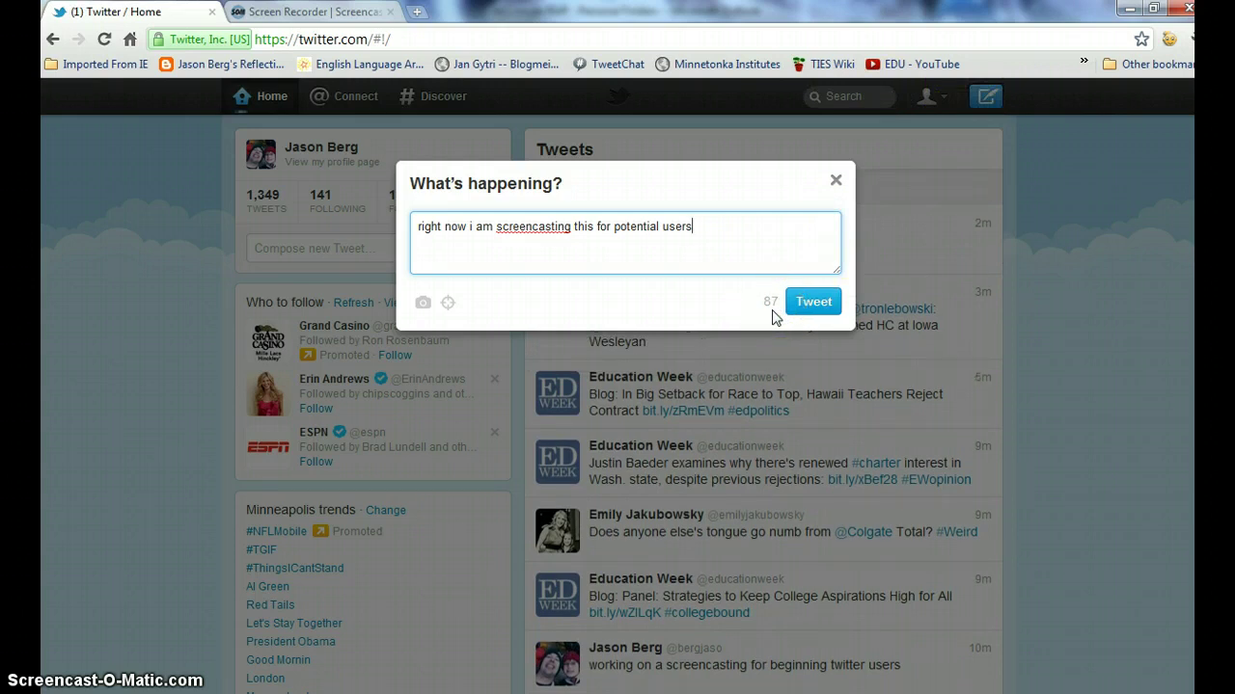
click(726, 294)
click(806, 305)
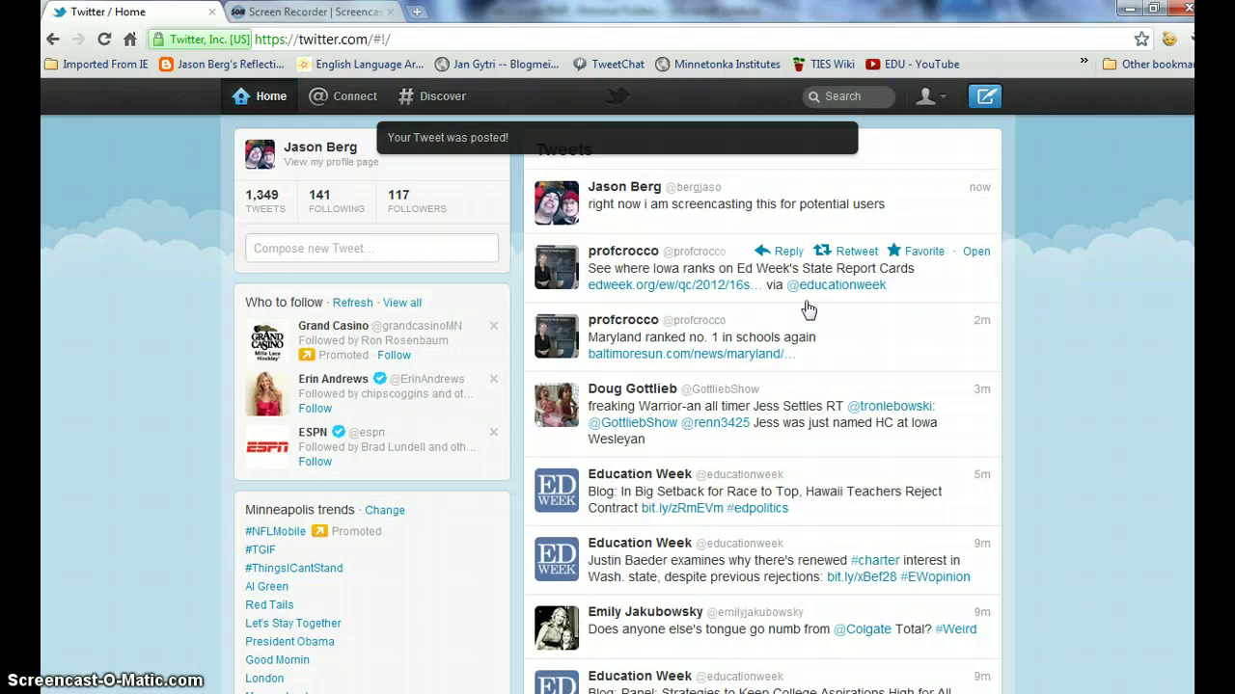
Dismiss the incoming e-mail notification covering the timeline
click(604, 225)
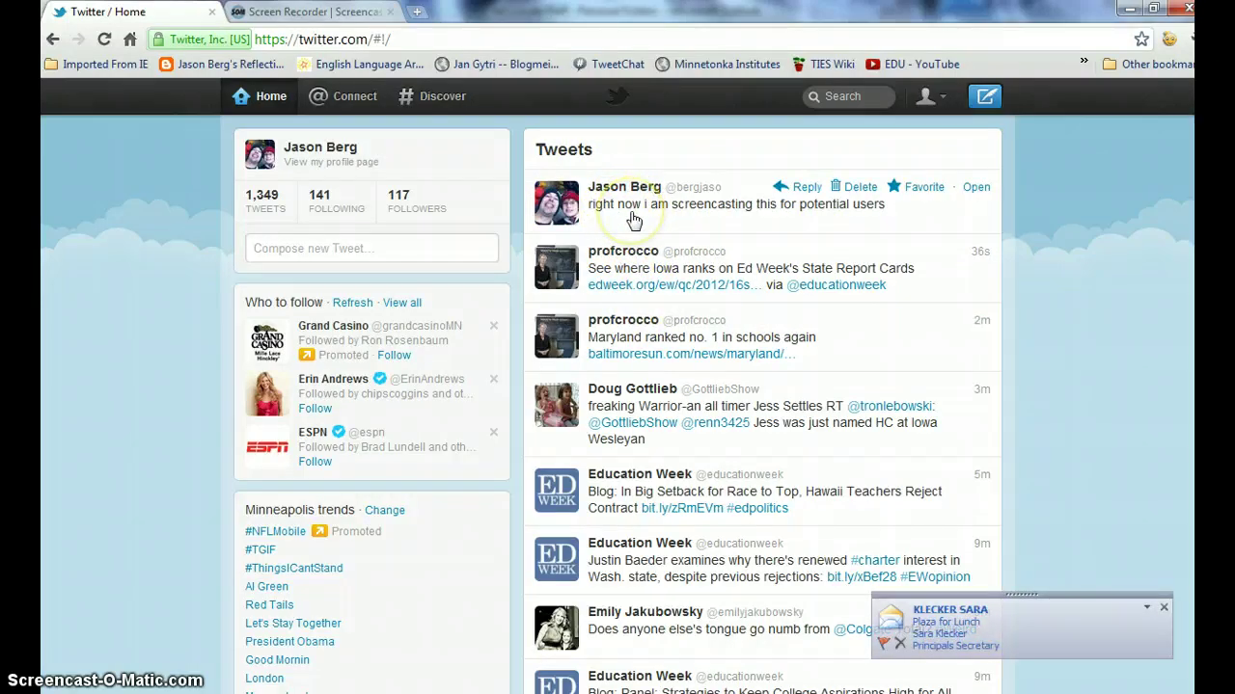
click(1163, 607)
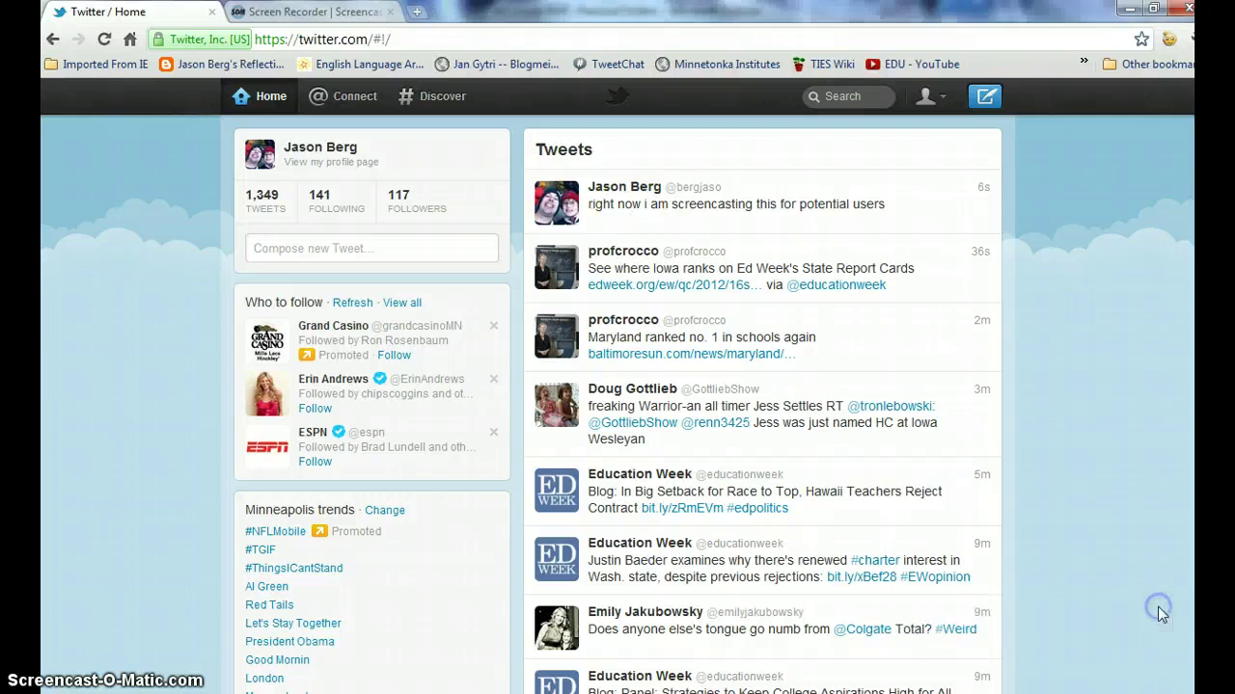
click(697, 221)
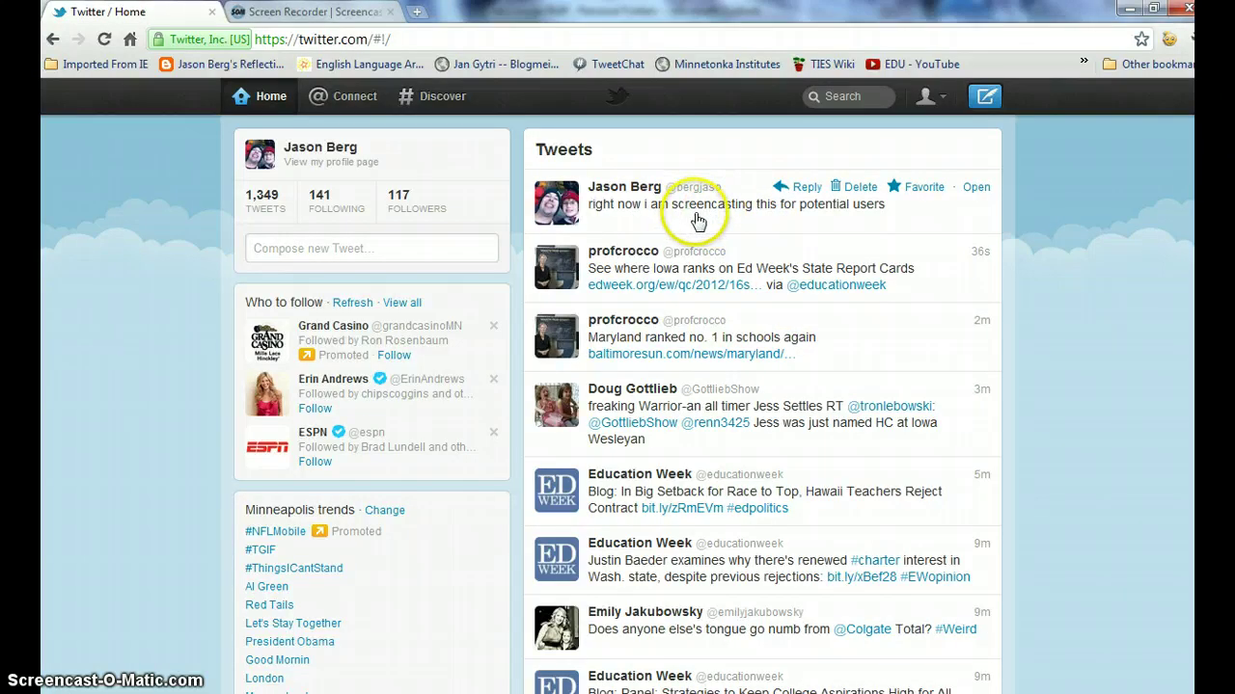
Post a tweet that opens with a mention of the colleague's username, followed by "good luck with class today"
click(381, 249)
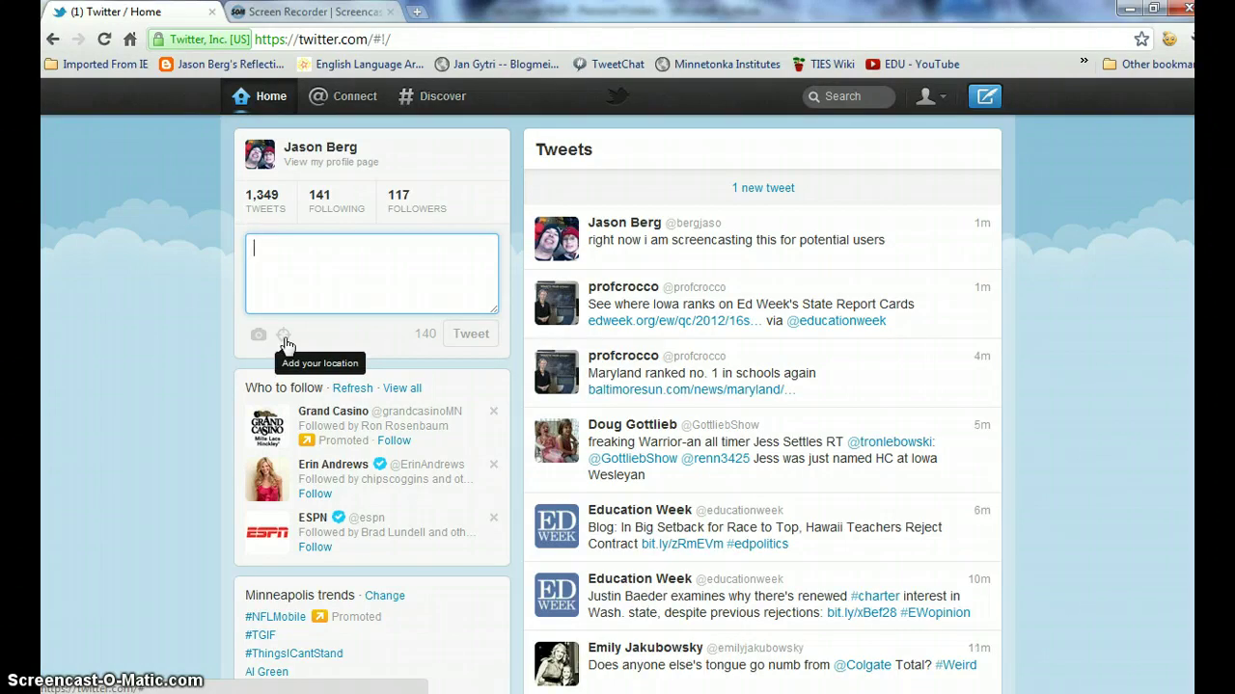
click(285, 282)
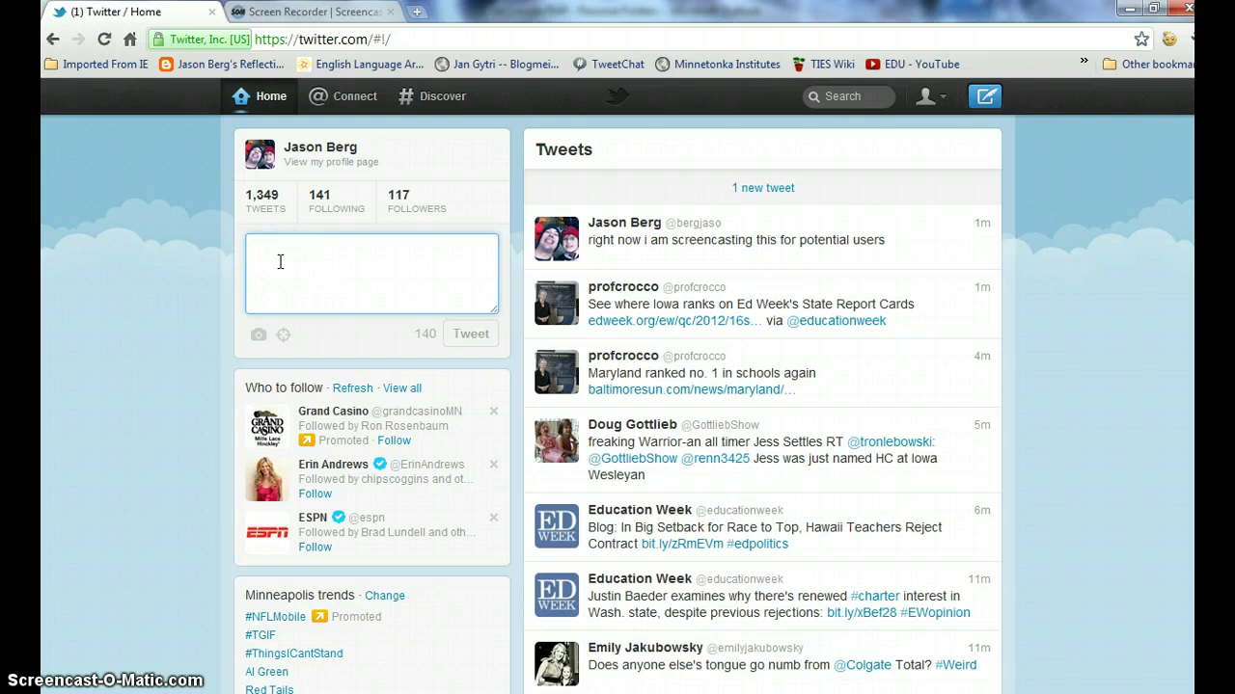
text(@)
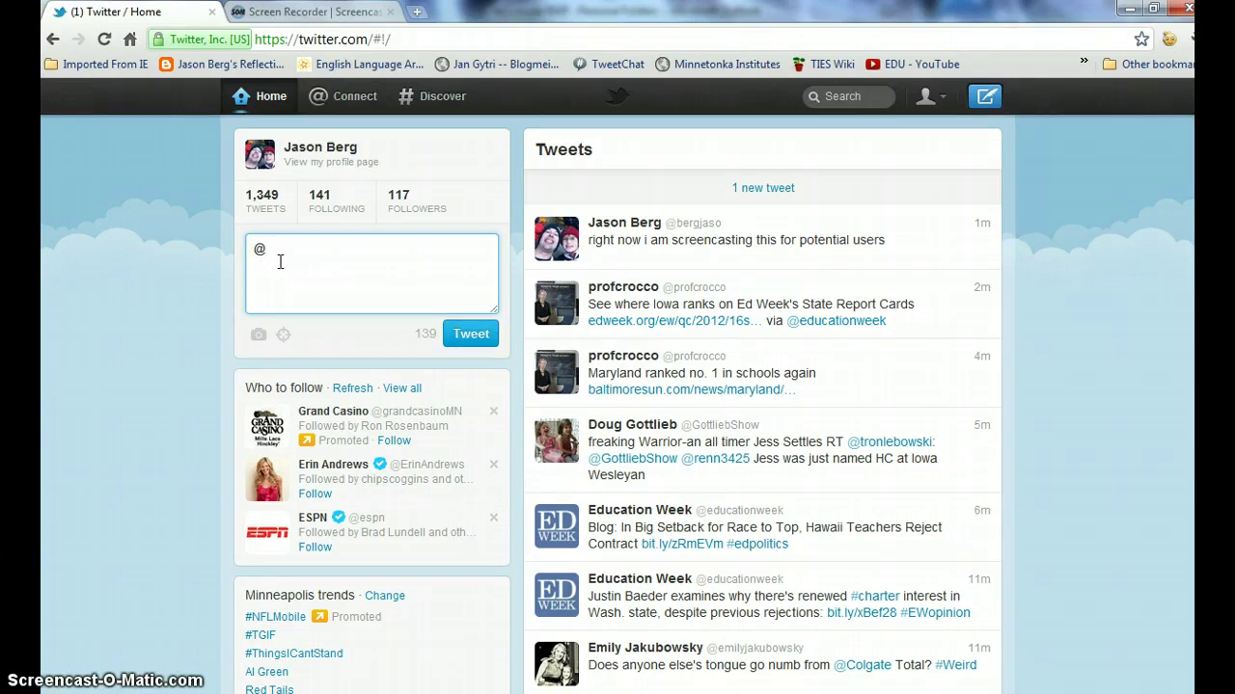
text(tronward)
text(good luck with class today)
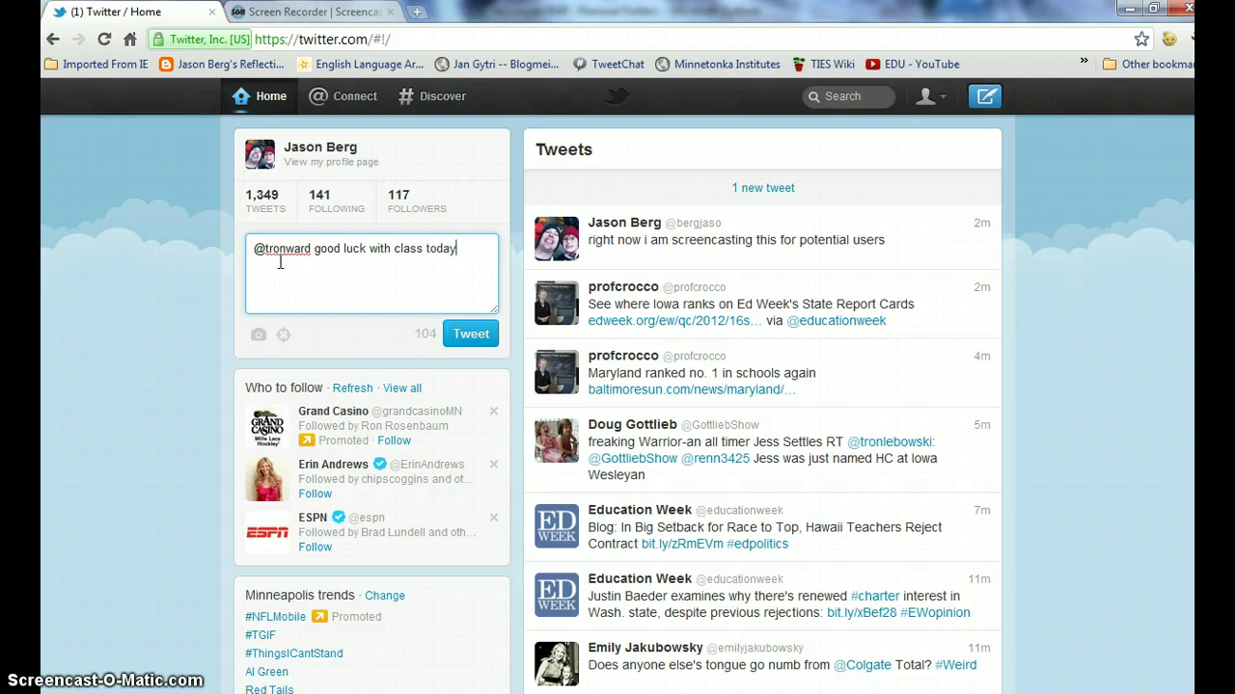
click(461, 340)
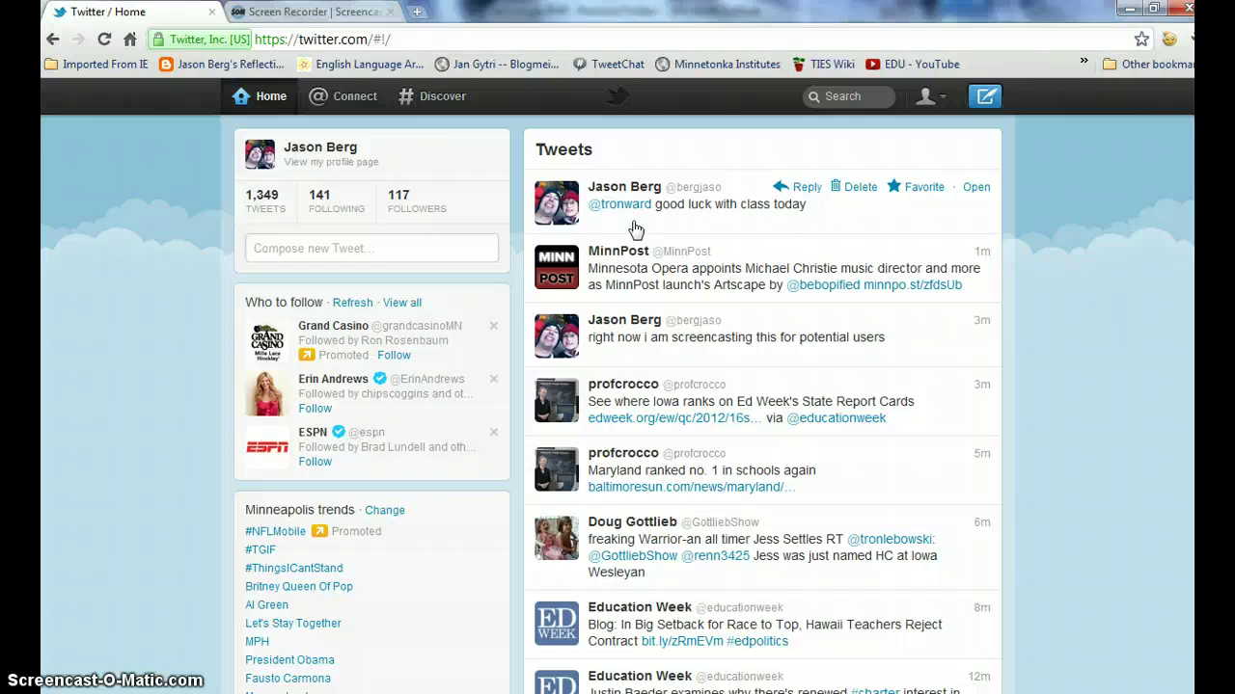
Draft a new tweet reading "right now i am live screencasting for new twitter users"
click(391, 247)
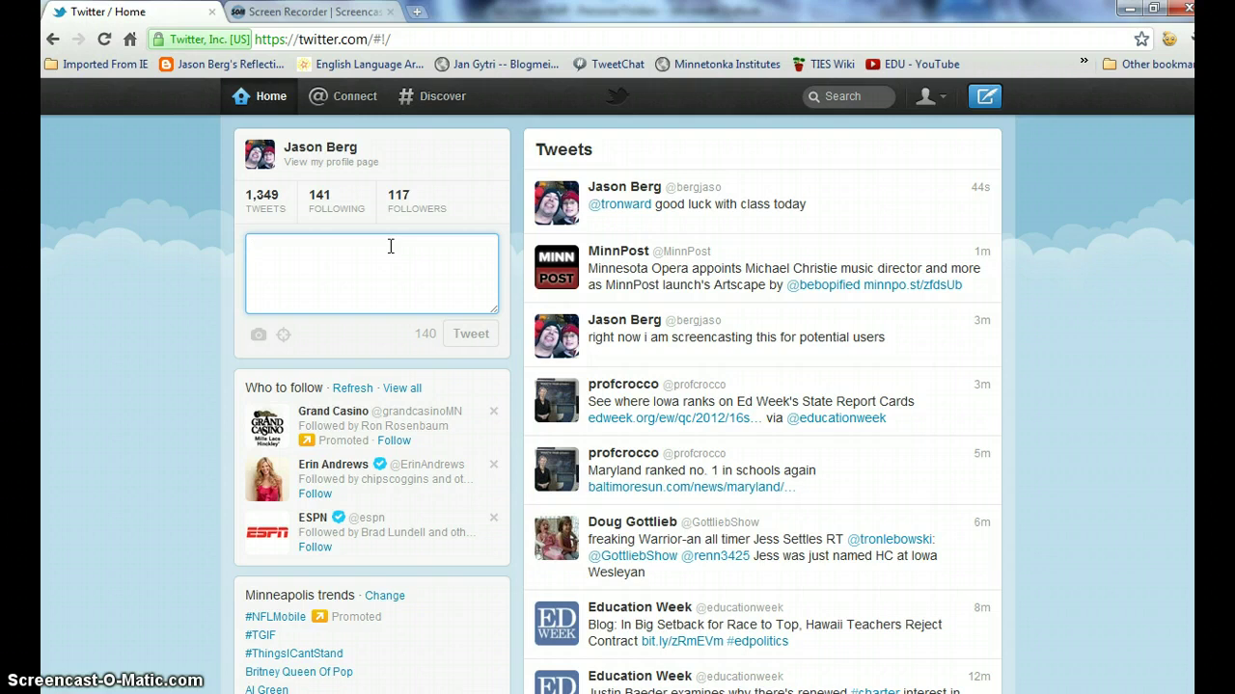
text(right now i)
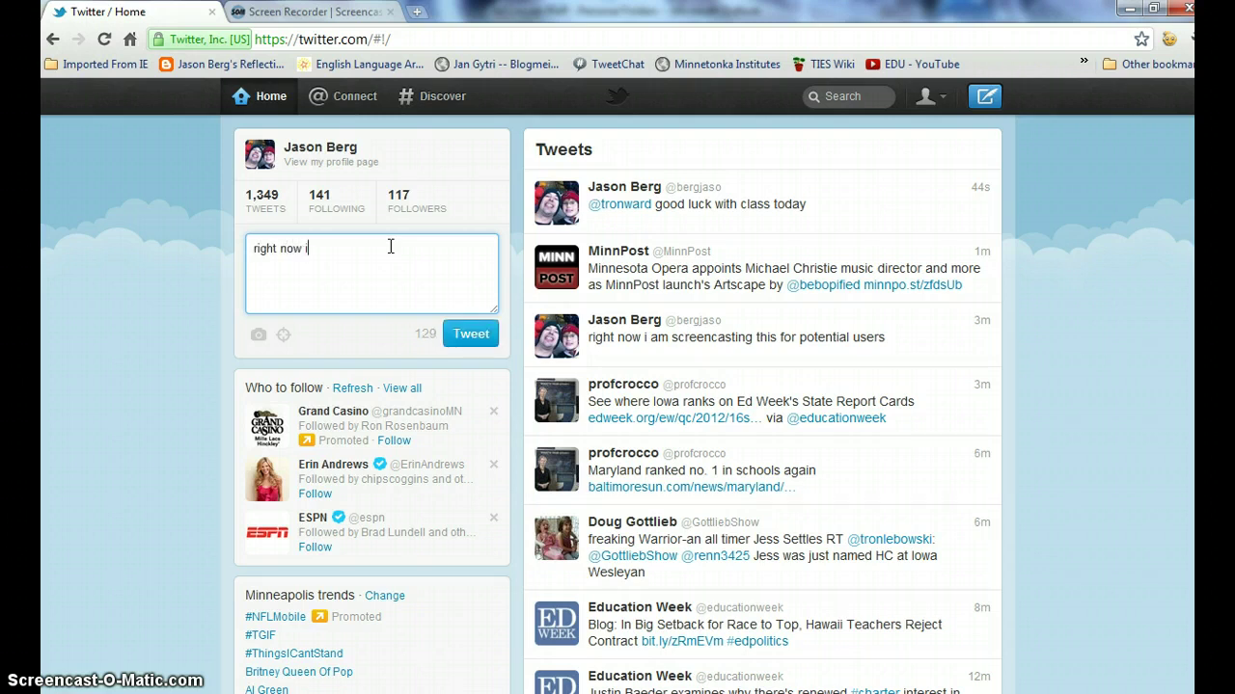
text( am live on)
key(BackSpace)
key(BackSpace)
key(BackSpace)
text(screencasting for ner)
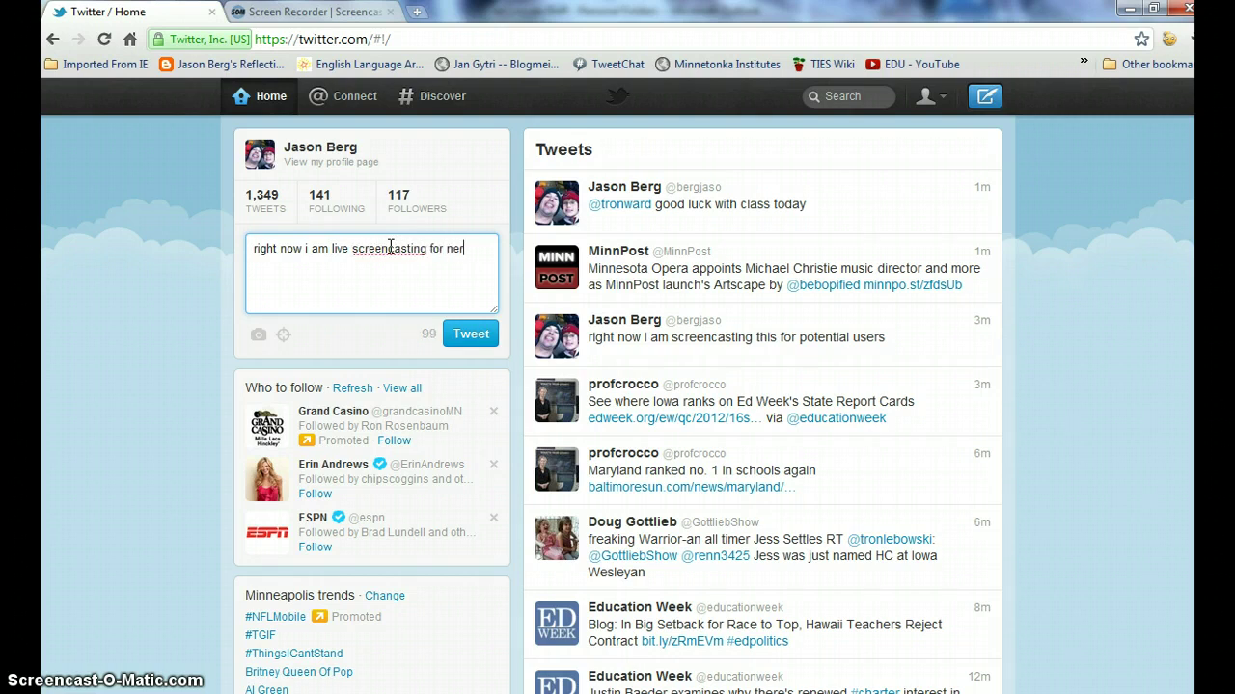
key(BackSpace)
text(w titter)
key(BackSpace)
key(BackSpace)
key(BackSpace)
key(BackSpace)
key(BackSpace)
key(BackSpace)
text(twitter users)
Add the hashtag #edchat to the end of the drafted tweet and post it
text(#edchat)
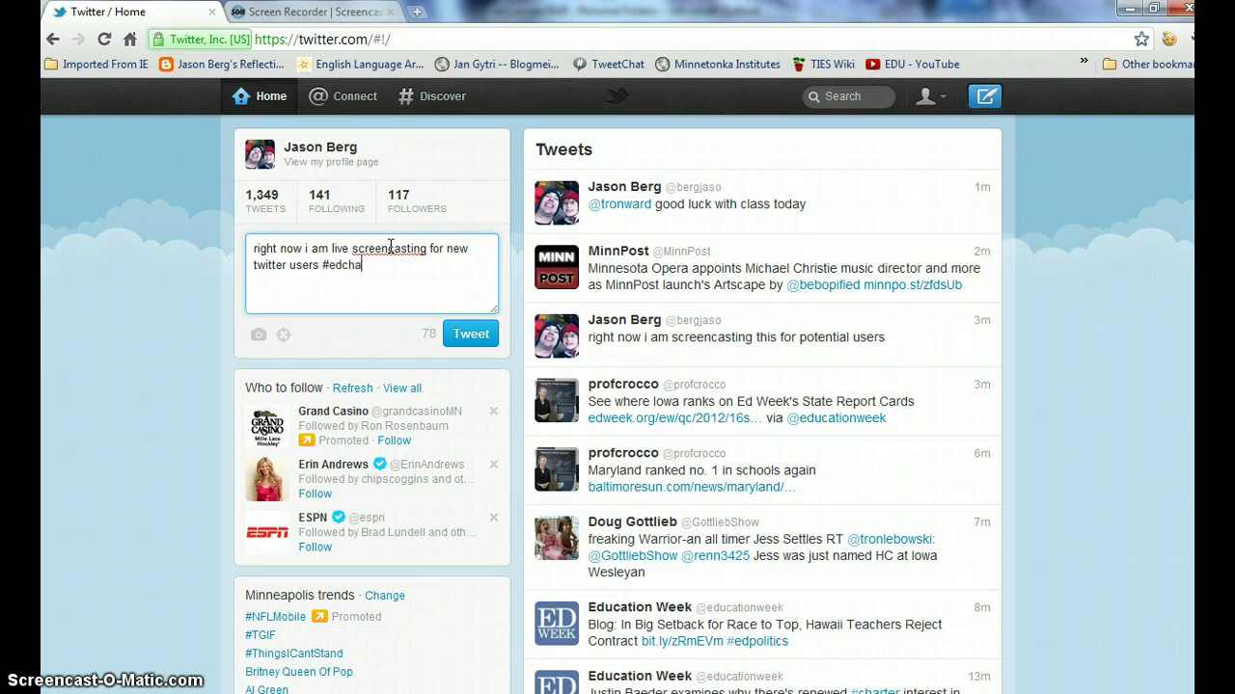
click(360, 294)
click(455, 334)
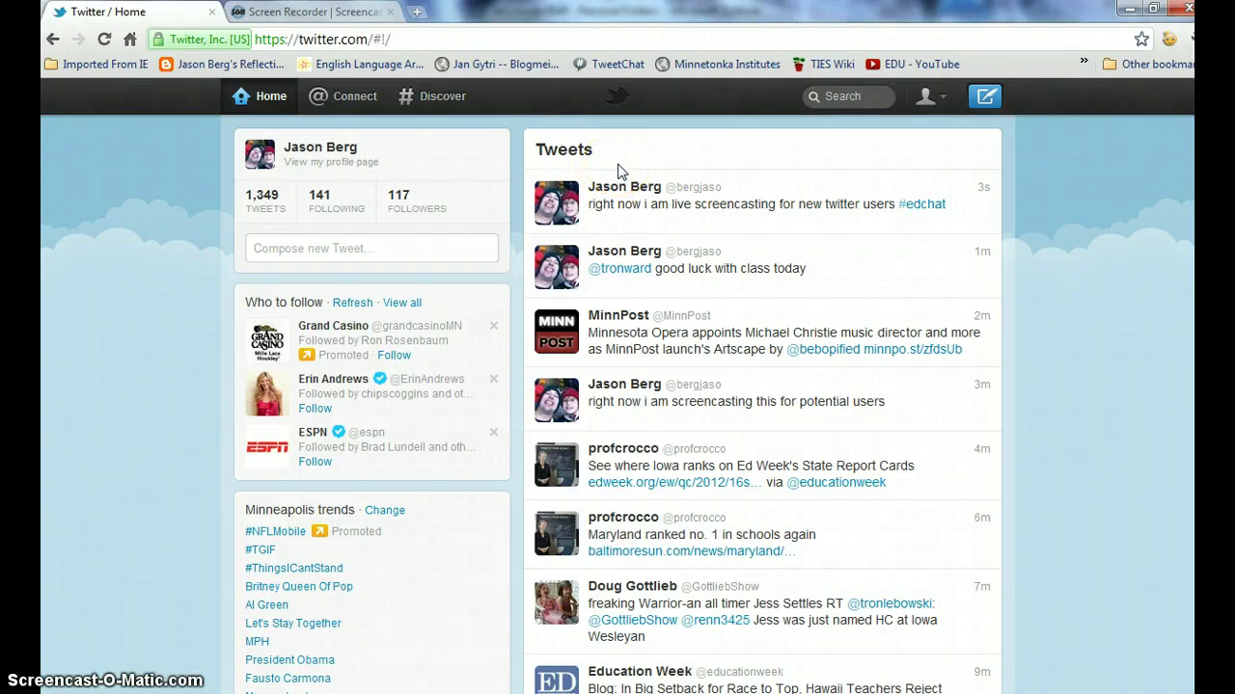
Open the #edchat hashtag from the newest tweet and look through the tweets that share it
click(924, 210)
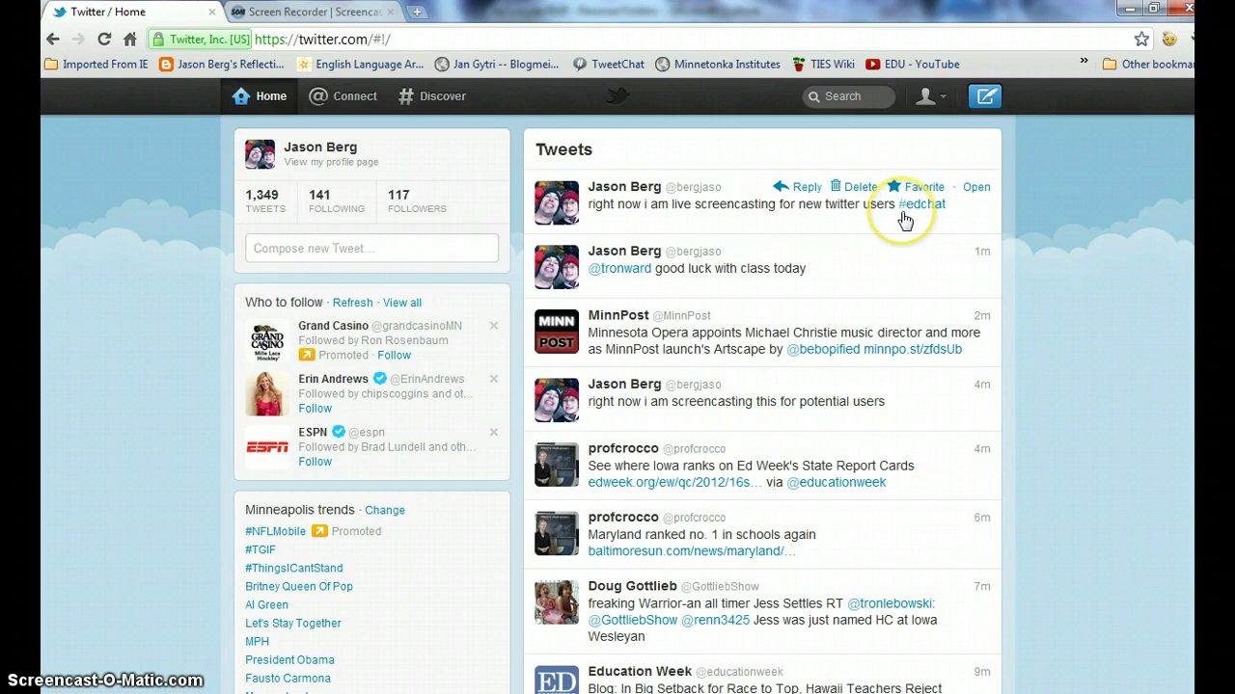
click(916, 220)
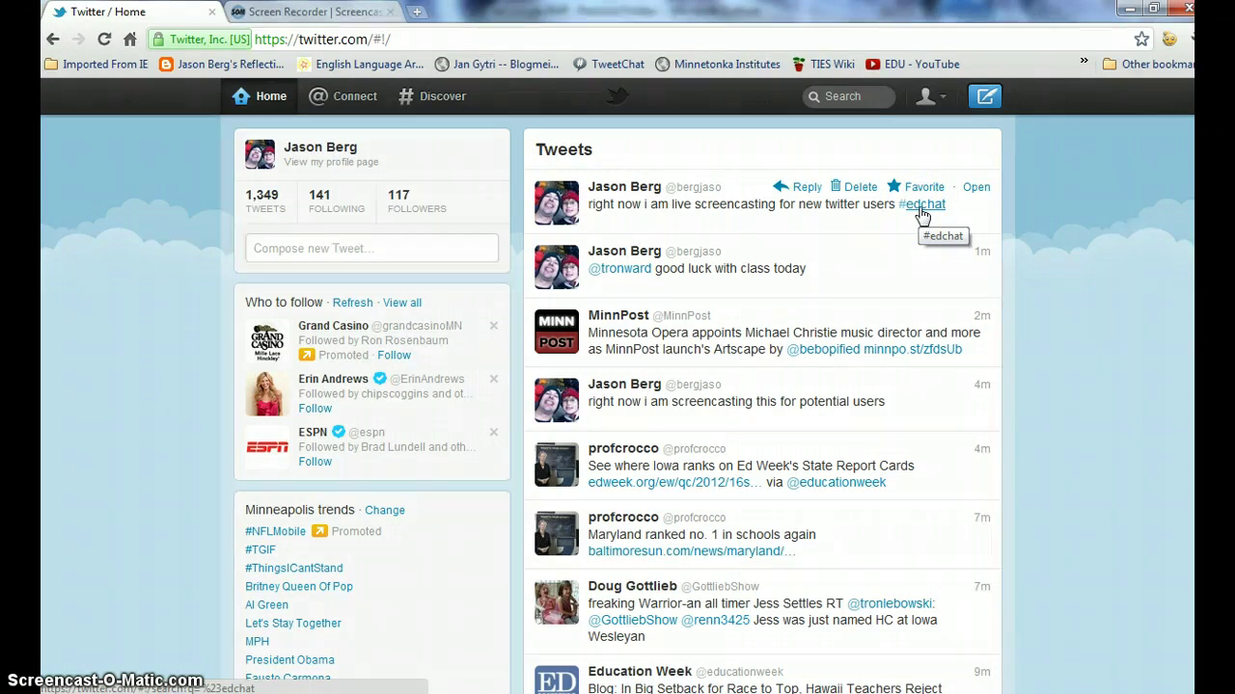
click(919, 208)
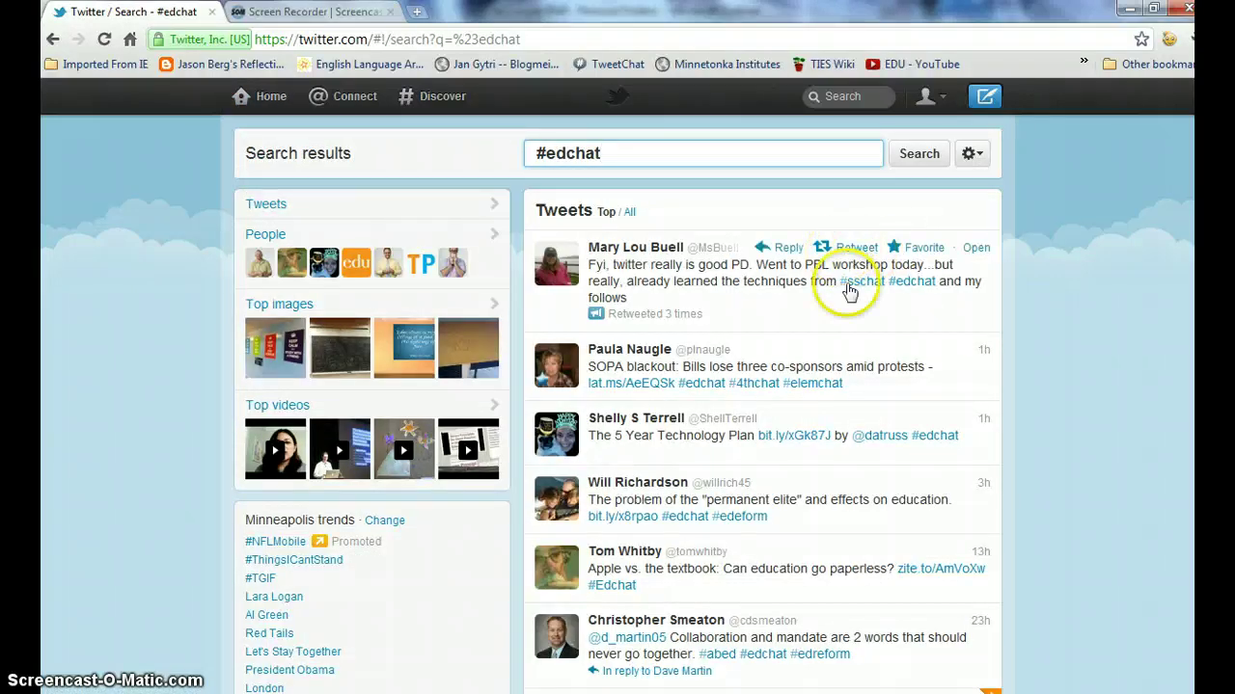
scroll(868, 324, down, 2)
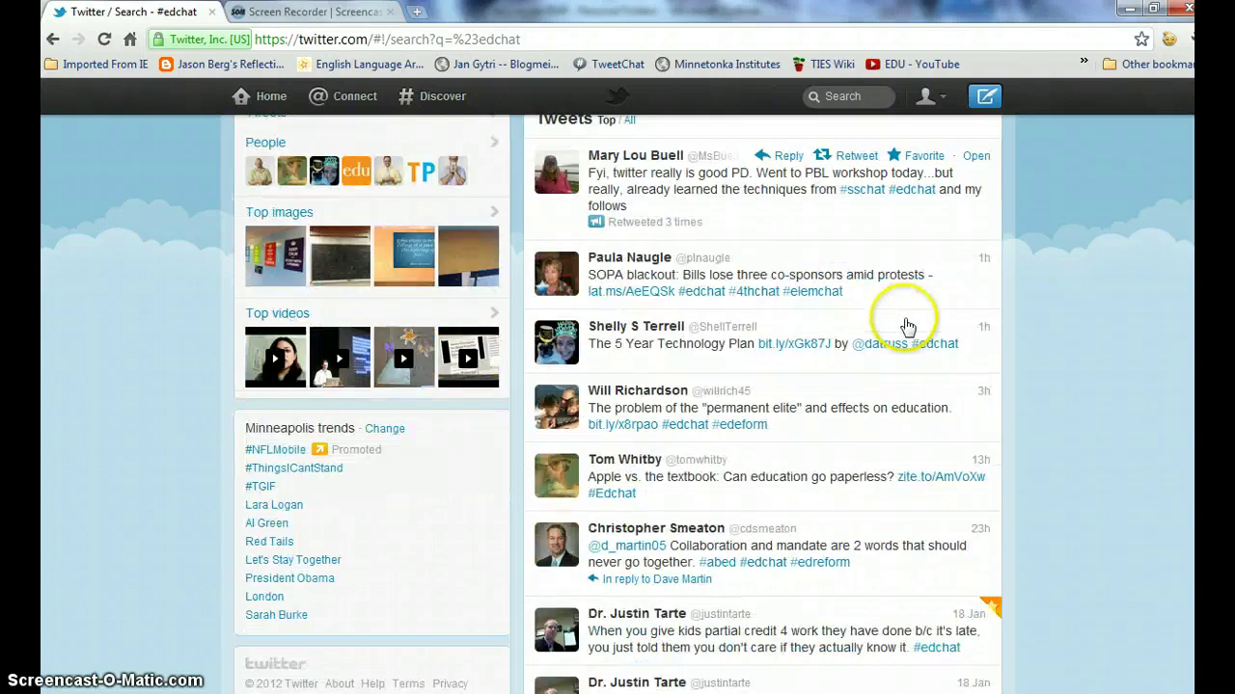
scroll(907, 326, down, 2)
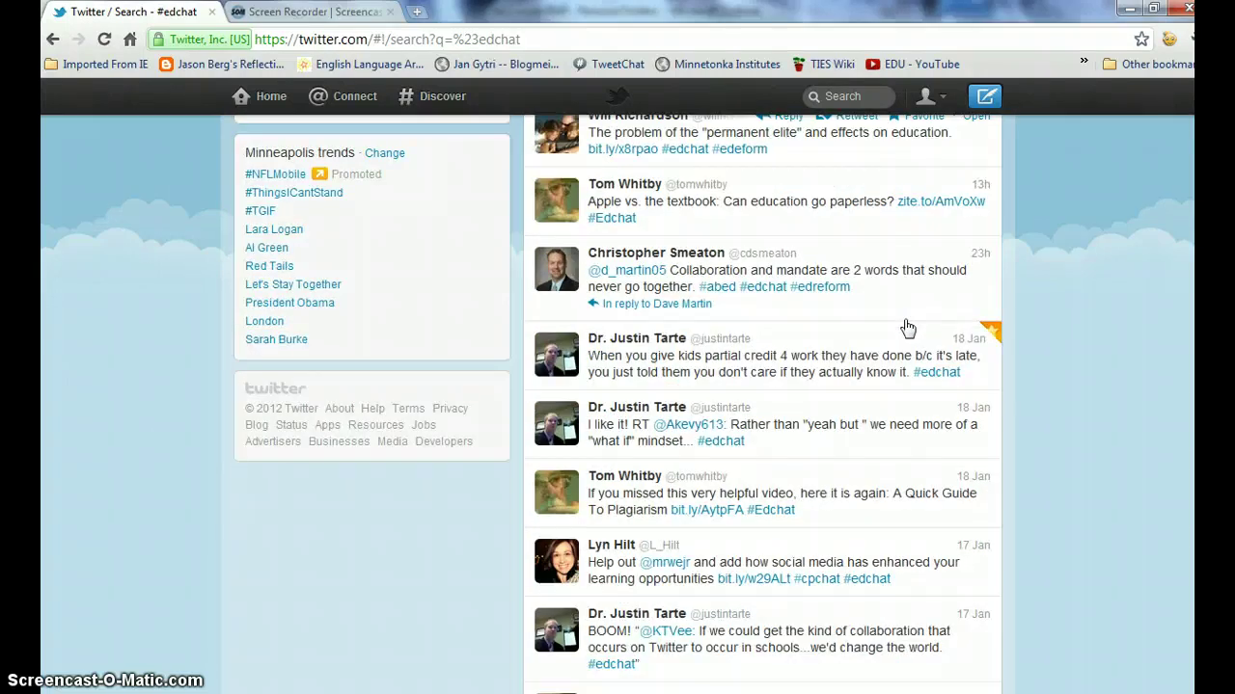
scroll(907, 326, down, 1)
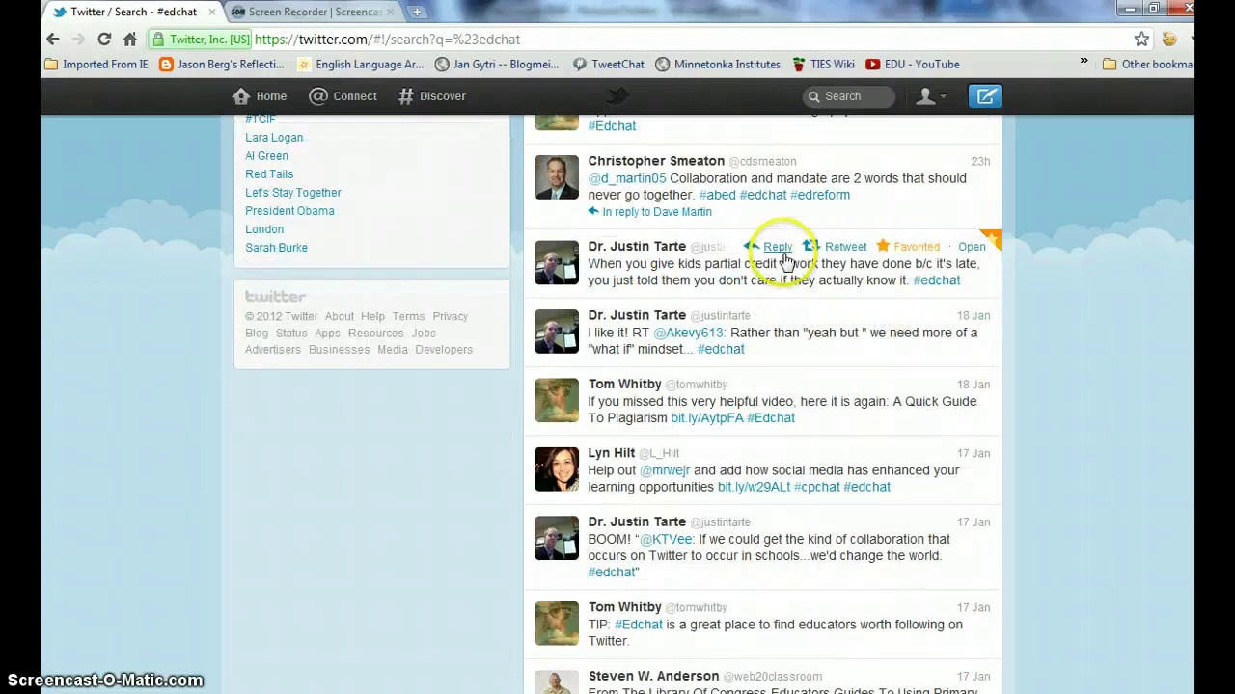
scroll(885, 302, up, 4)
scroll(885, 305, up, 1)
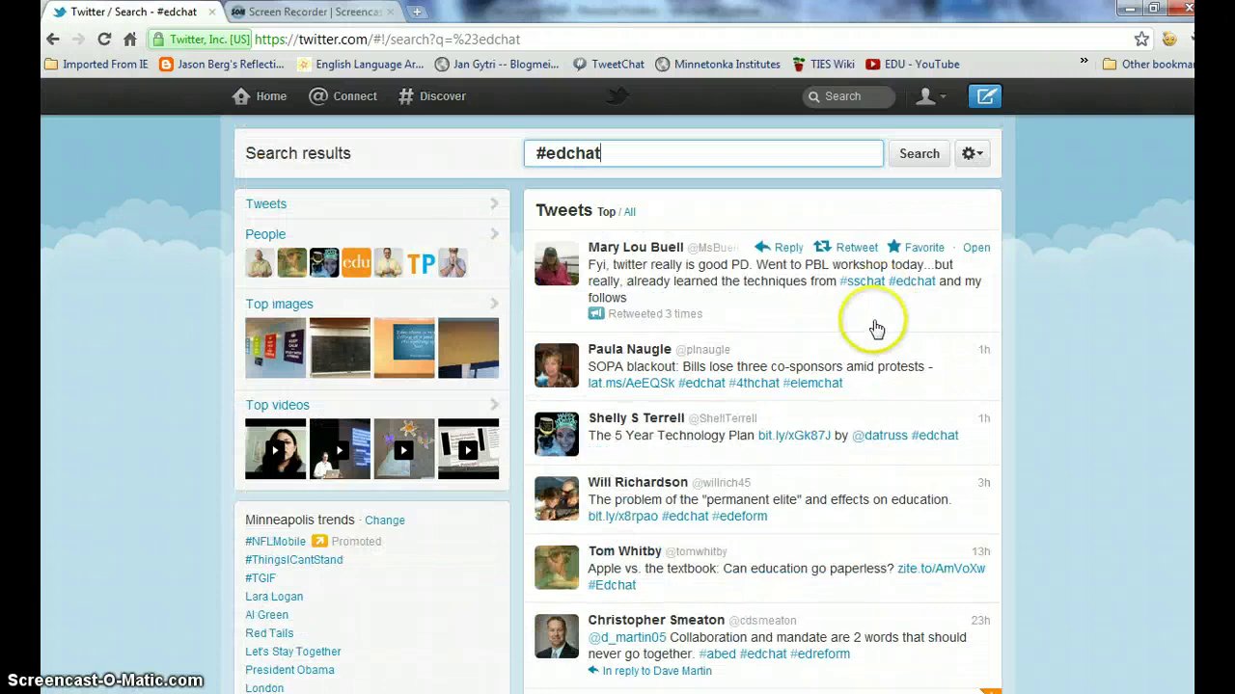
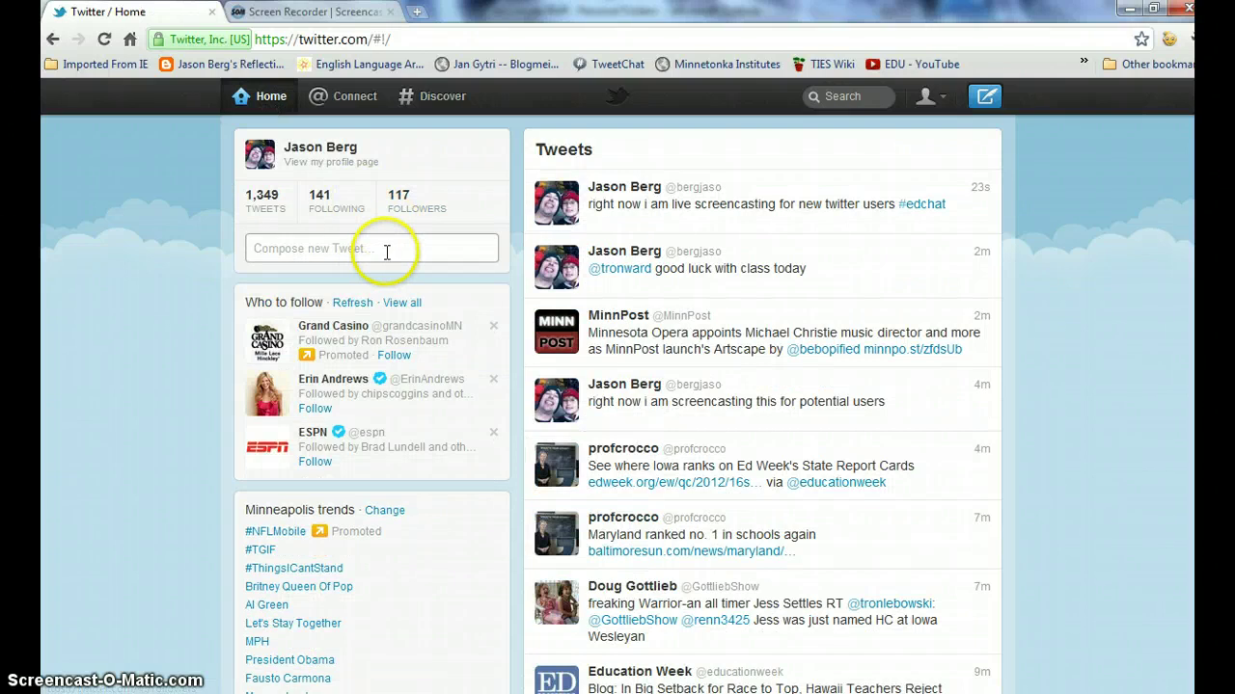
Post a new tweet reading "our 1st graders our currently enjoying using storybird #1stchat"
click(386, 249)
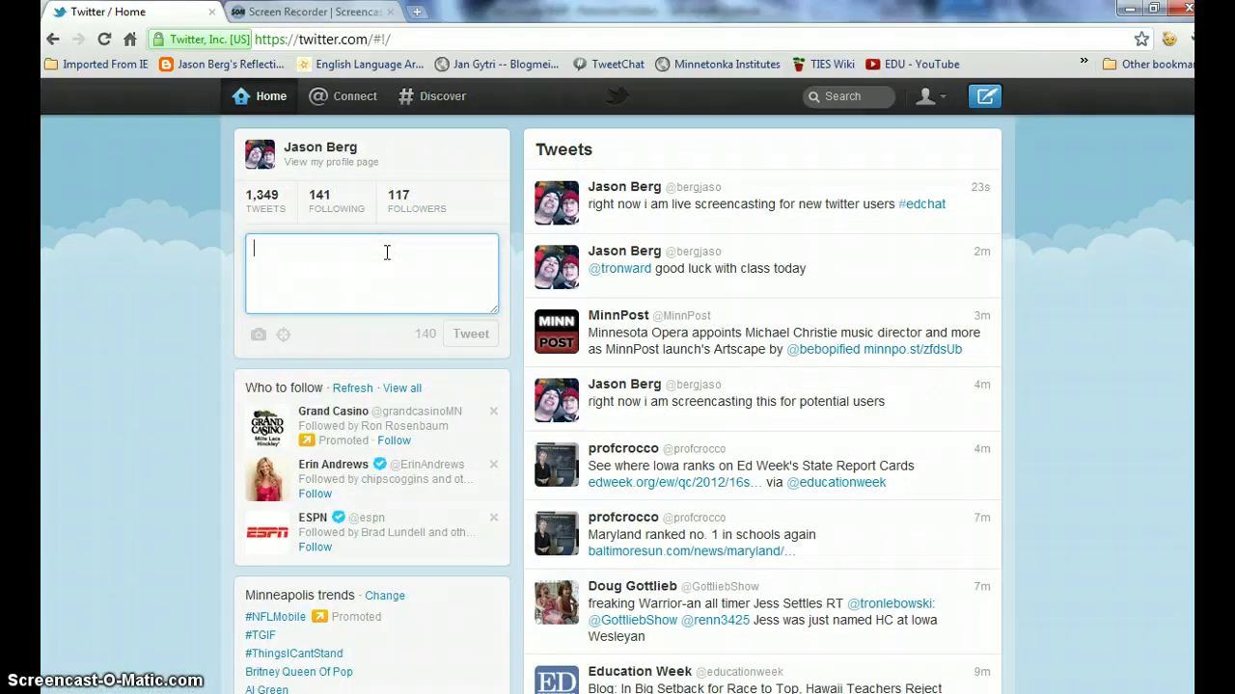
text(our 1)
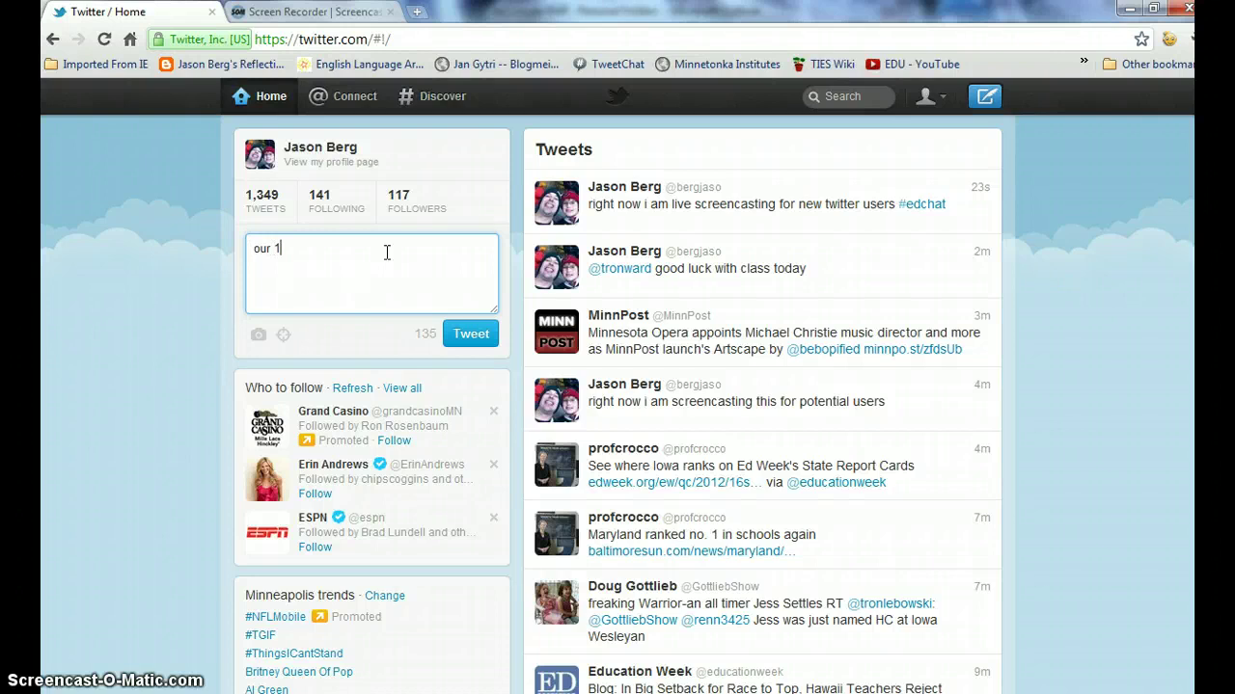
text(st graders our current)
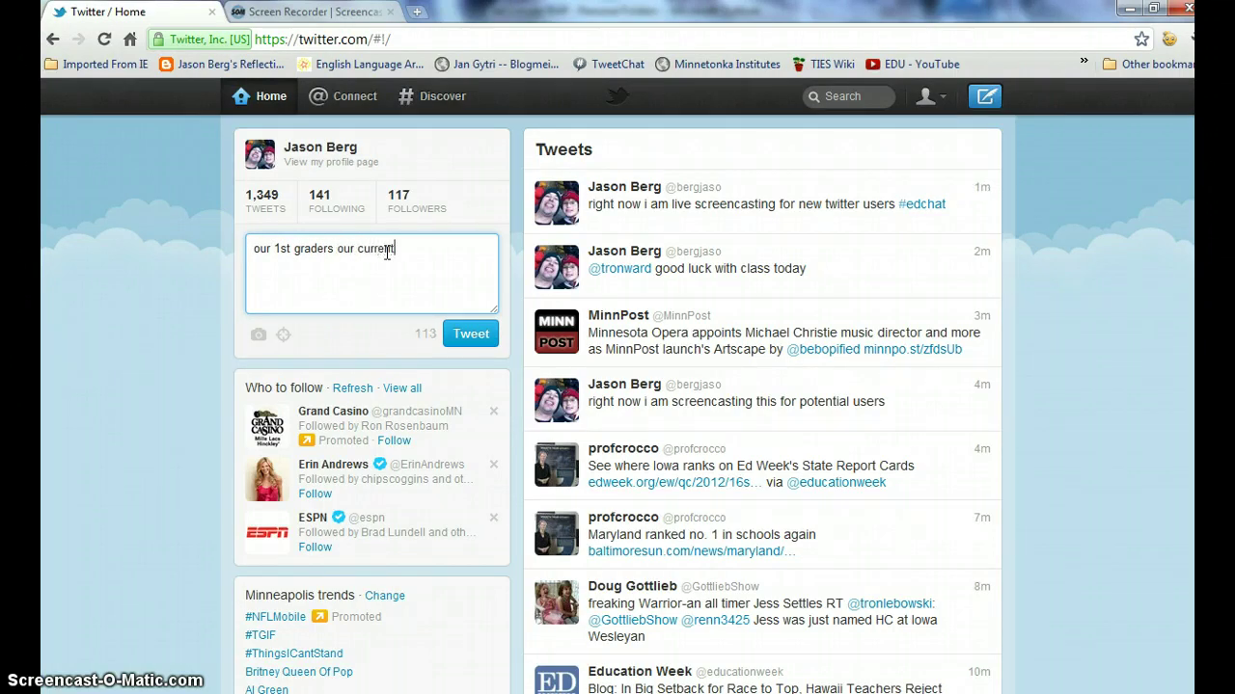
text(ly en)
text(jou)
text(ing using)
key(BackSpace)
key(BackSpace)
text(ng s)
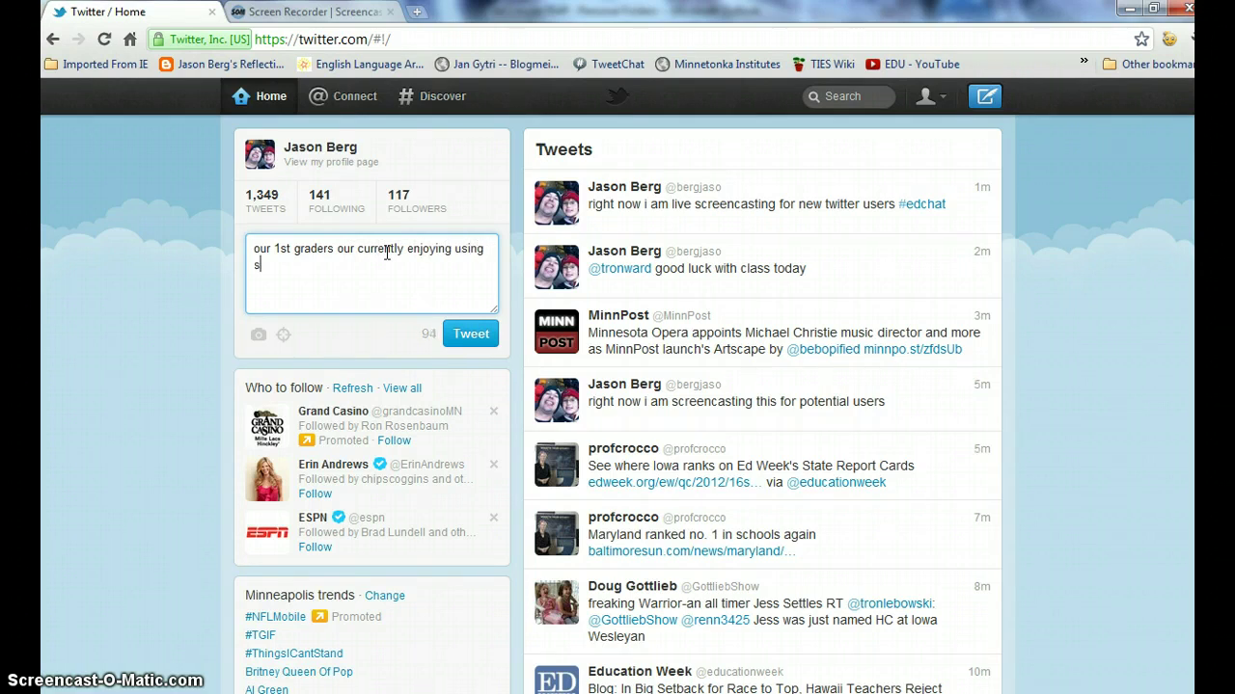
text(torybird #1stchat)
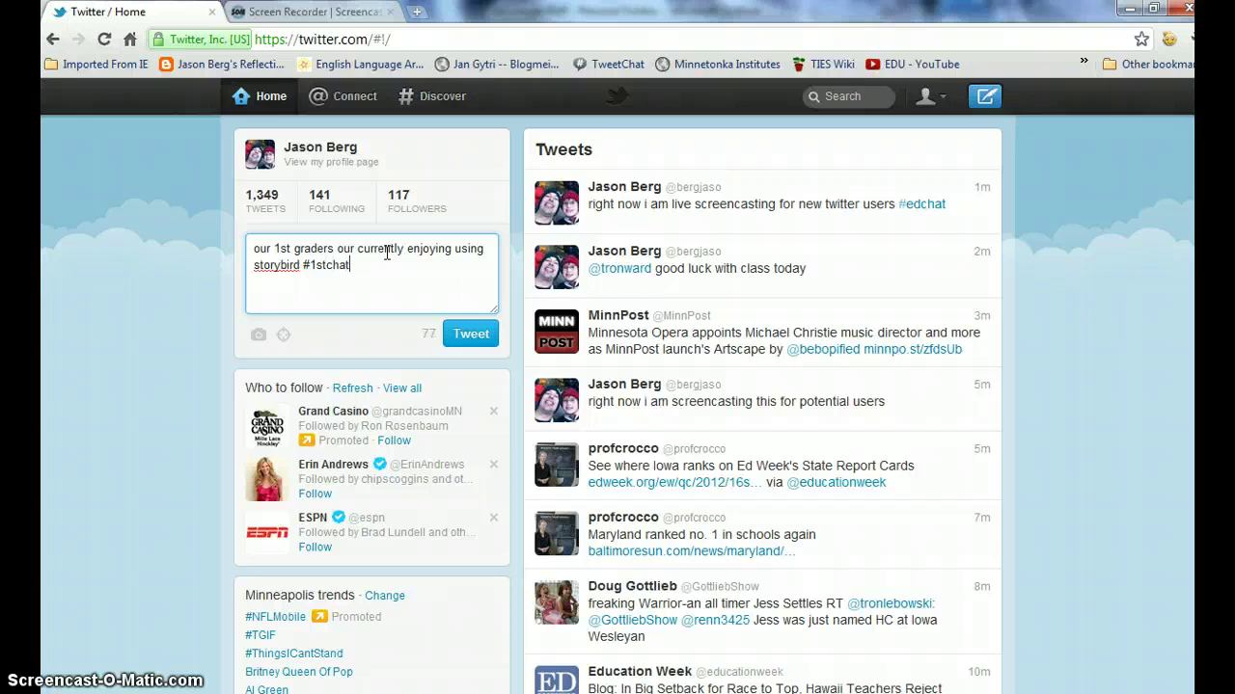
click(470, 334)
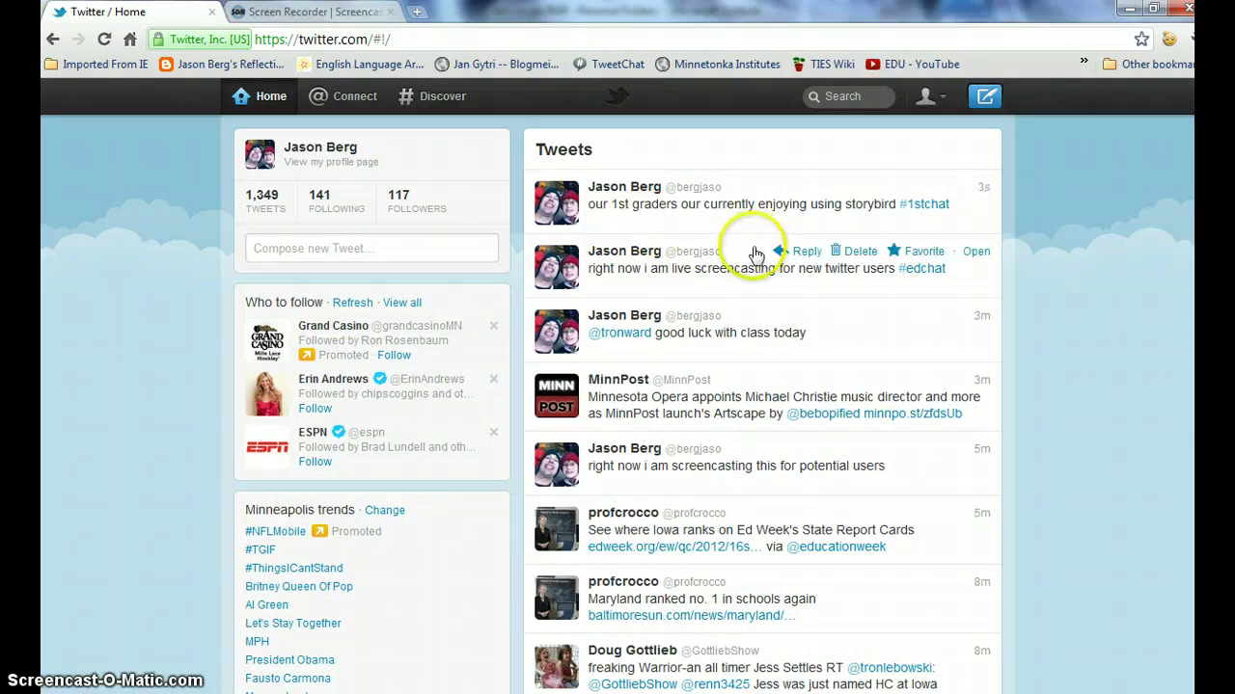
View the tweets tagged #1stchat through the newest tweet's hashtag and return to the home timeline
click(929, 209)
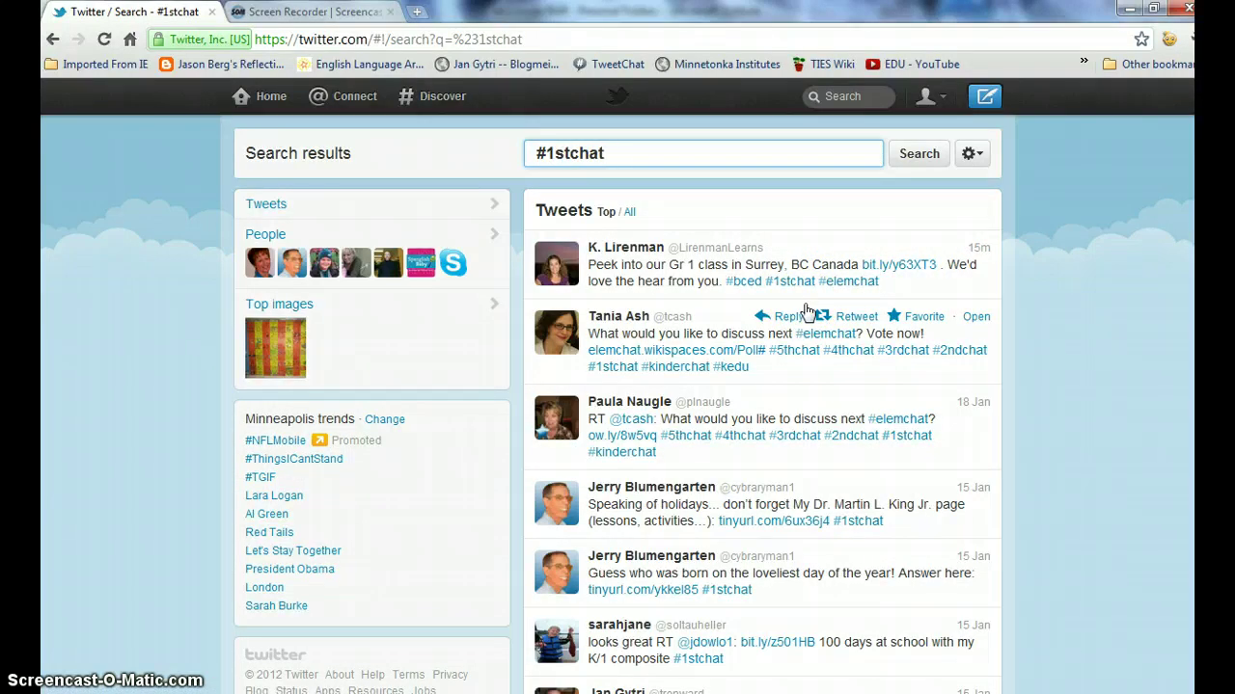
click(790, 285)
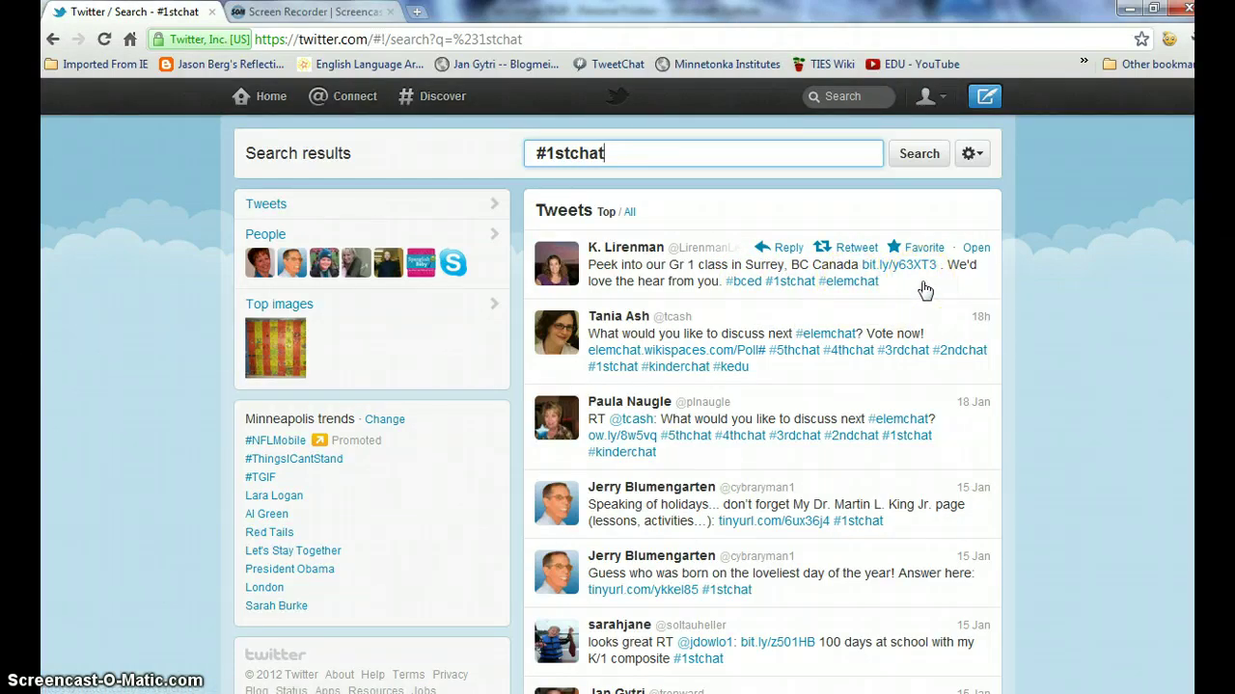
click(271, 99)
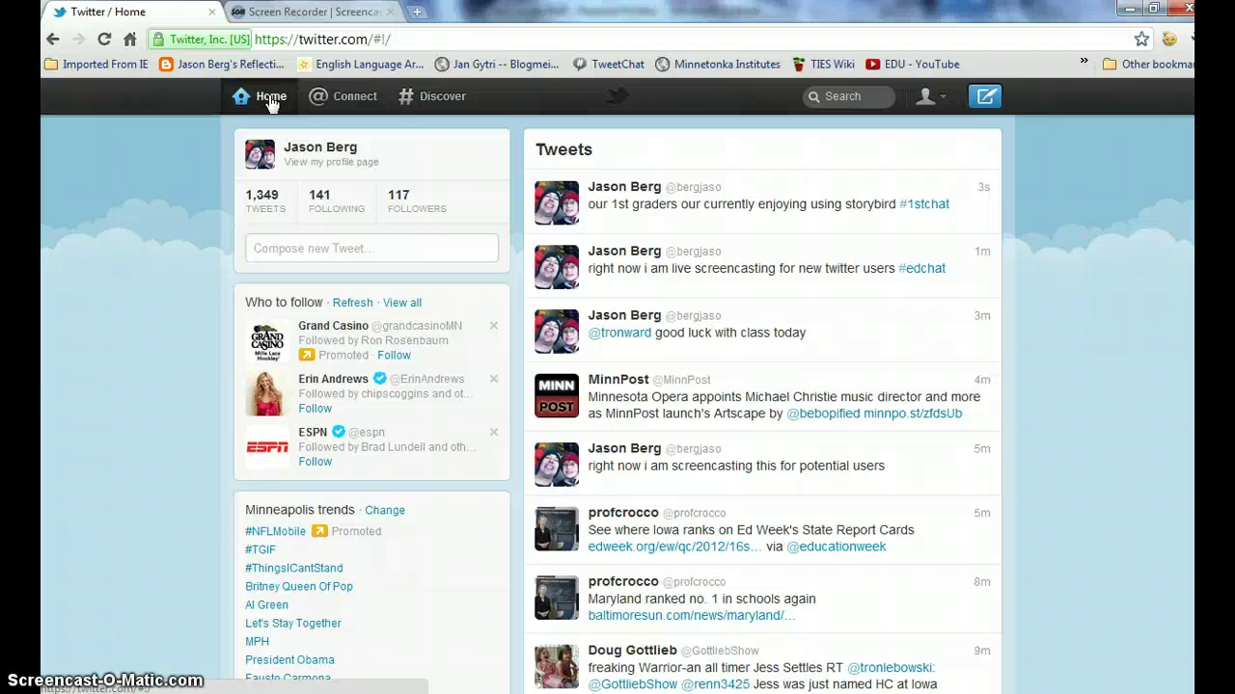
click(270, 97)
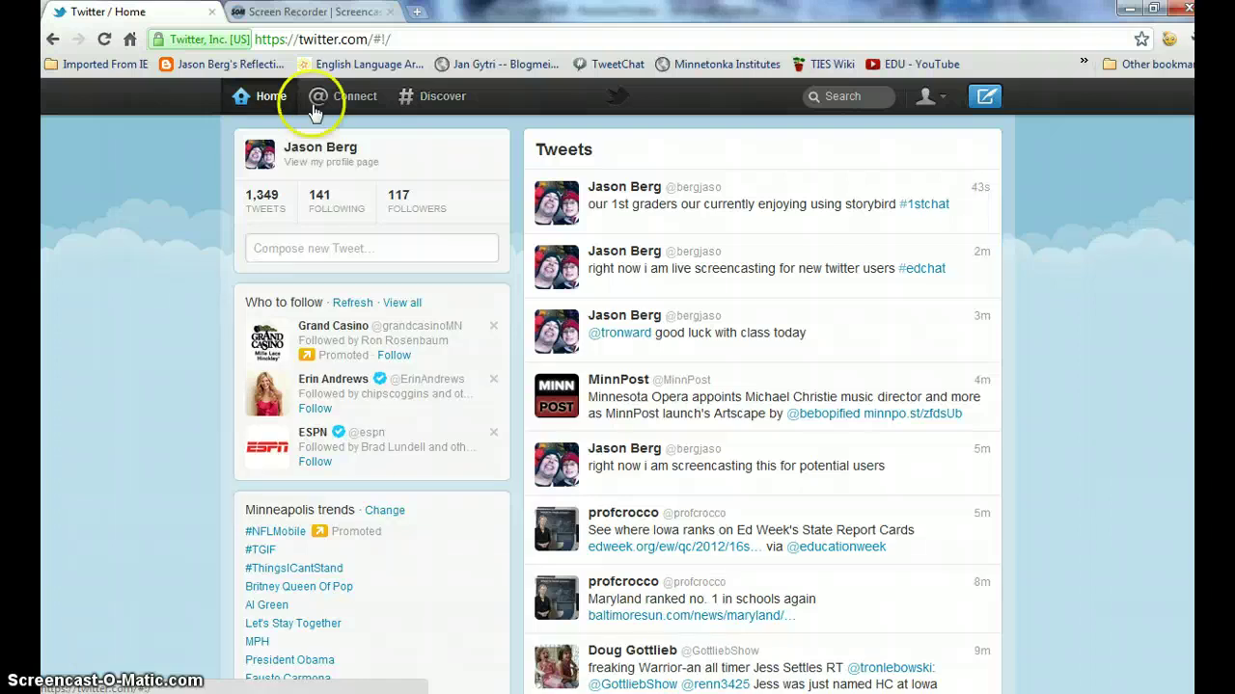